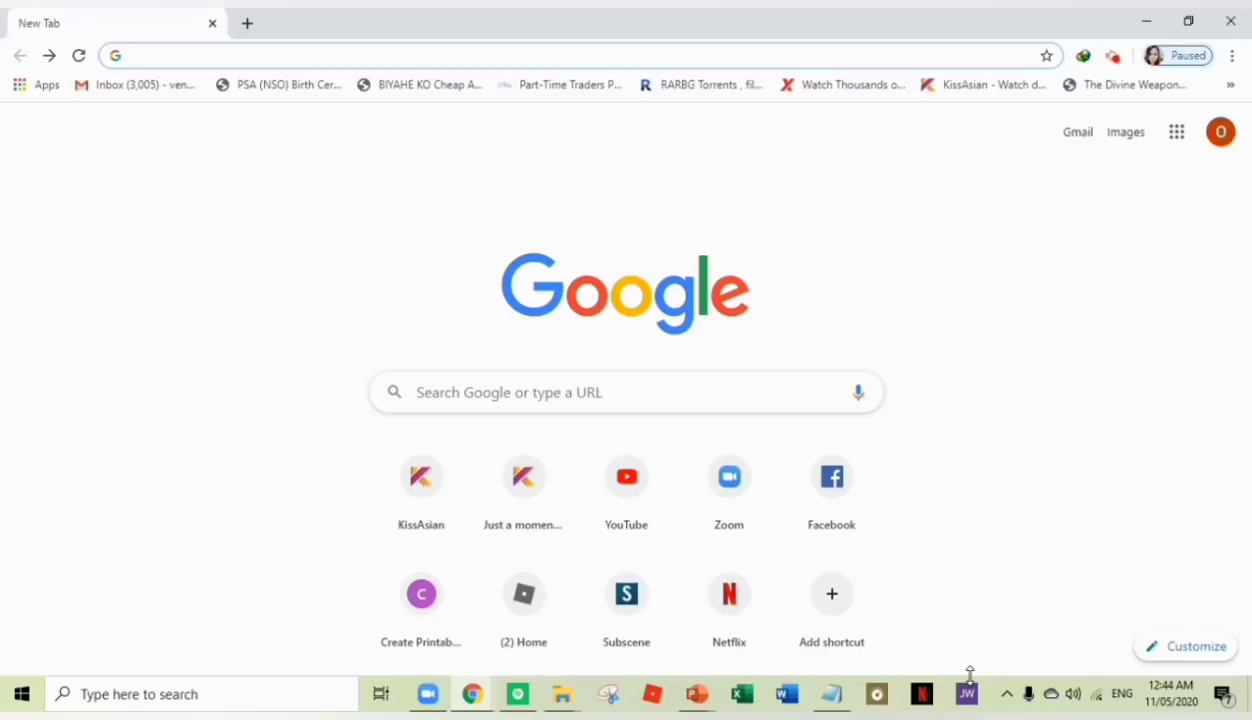
Open the zoom.us website and sign up for a free account using Google sign-in.
{"action": "type", "text": "zoom."}
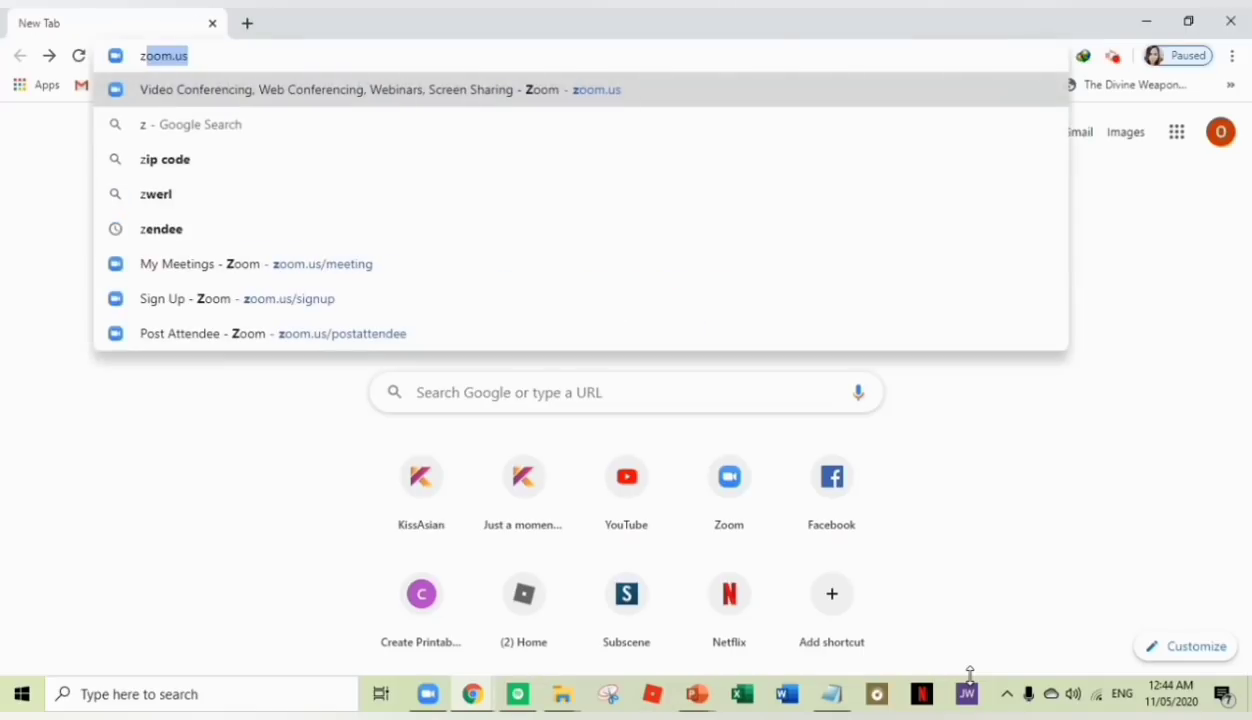
{"action": "type", "text": "us"}
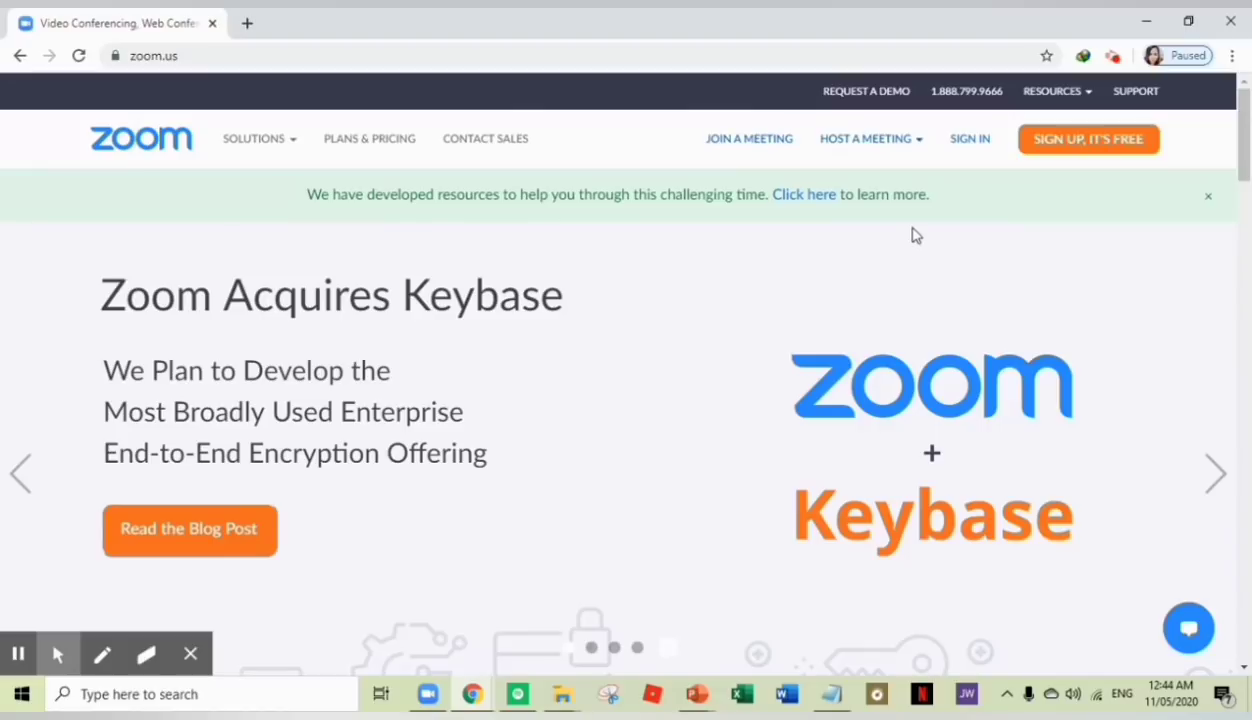
{"action": "left_click", "coordinate": [1070, 147]}
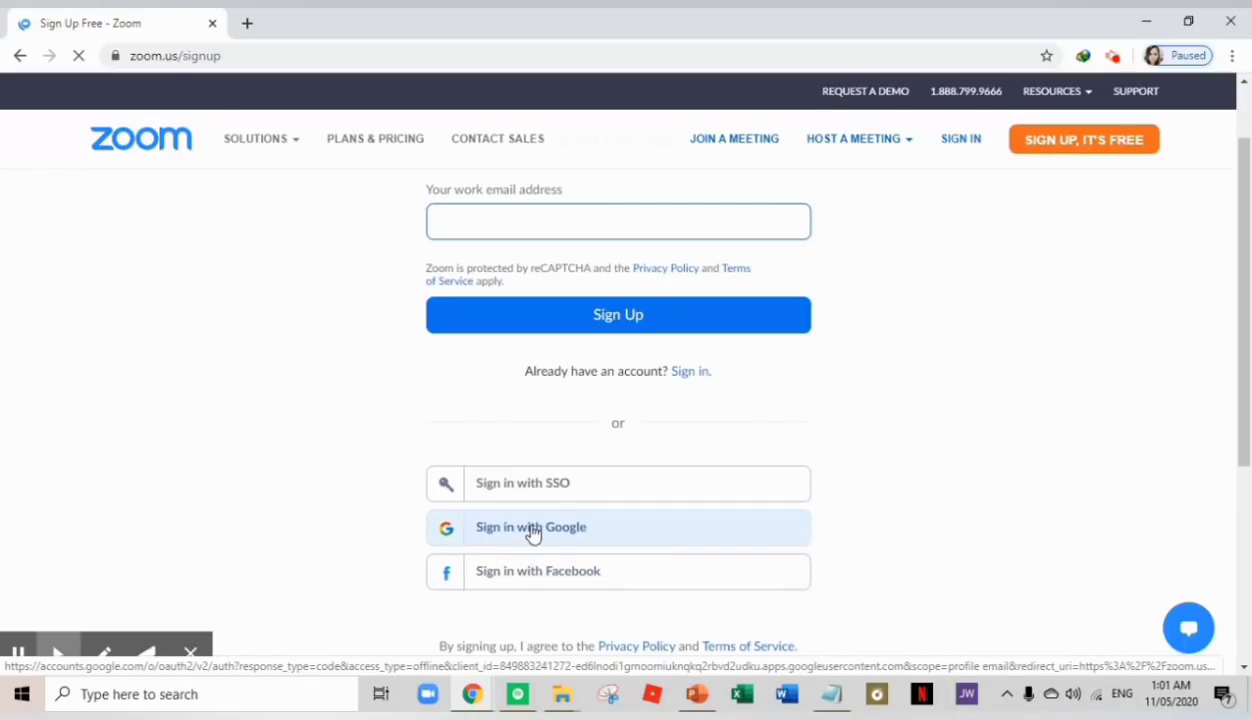
{"action": "left_click", "coordinate": [532, 532]}
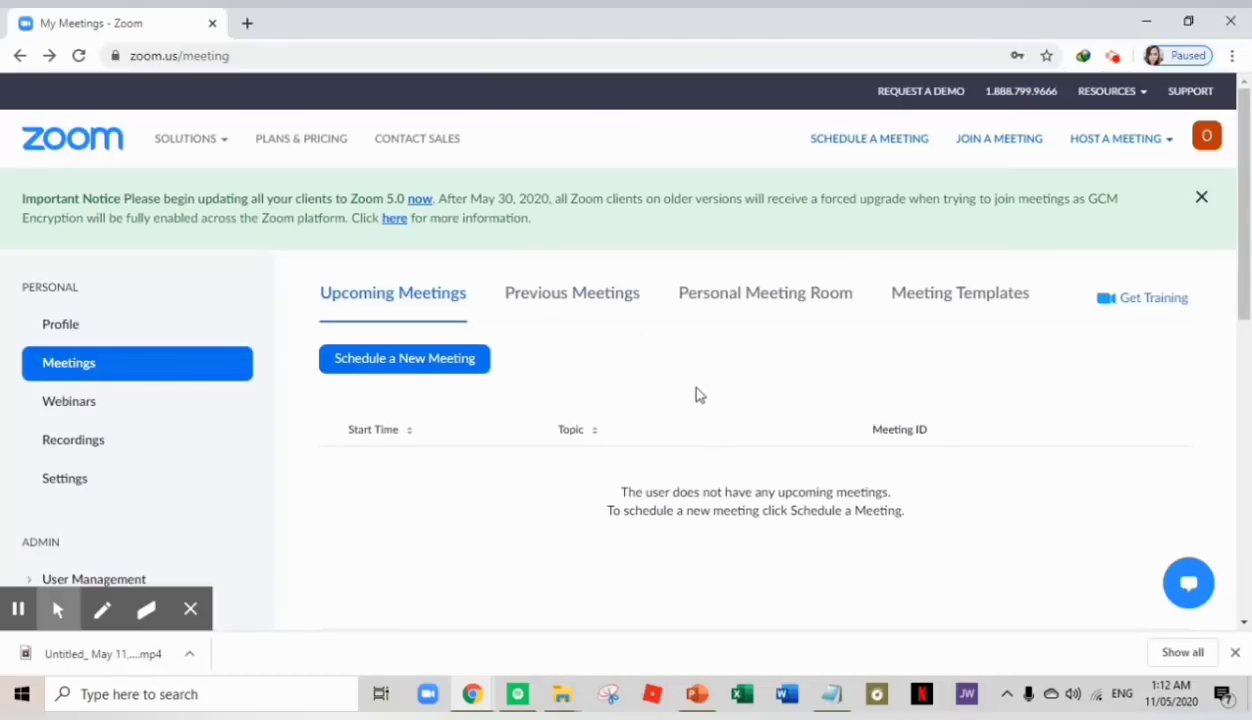
Host a meeting in the Zoom application with computer audio and copy the meeting's invitation URL.
{"action": "left_click", "coordinate": [1100, 139]}
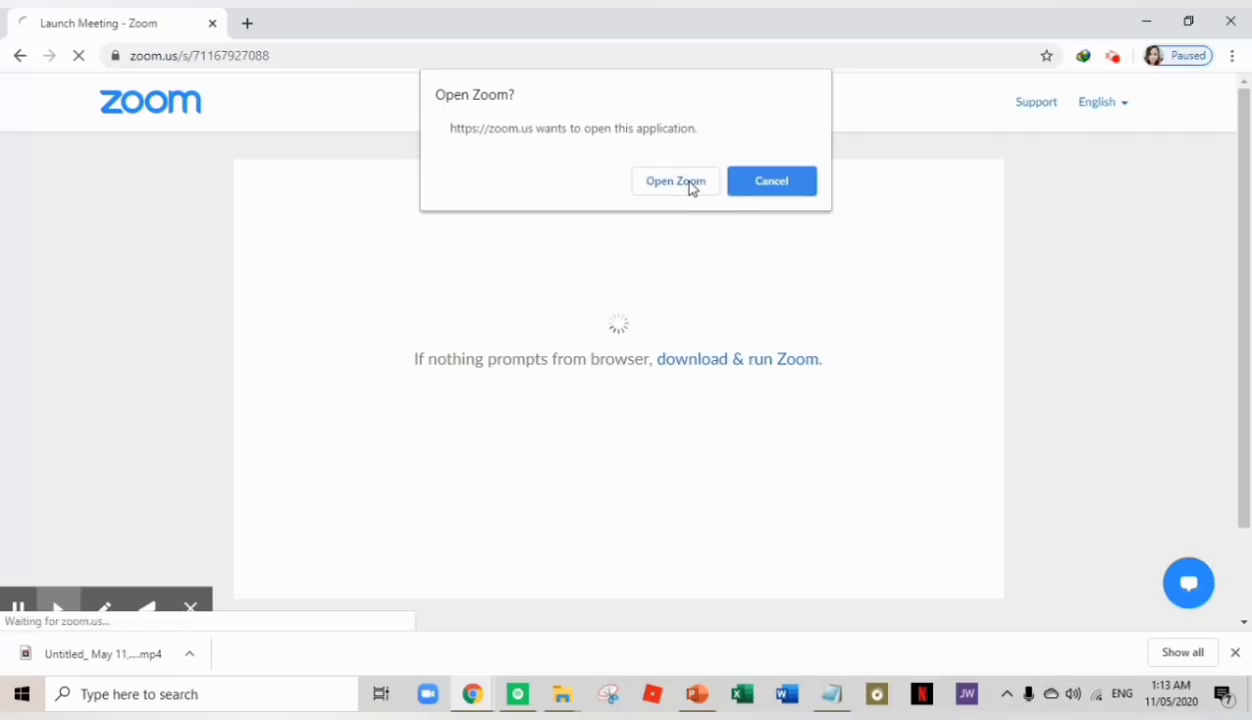
{"action": "left_click", "coordinate": [690, 186]}
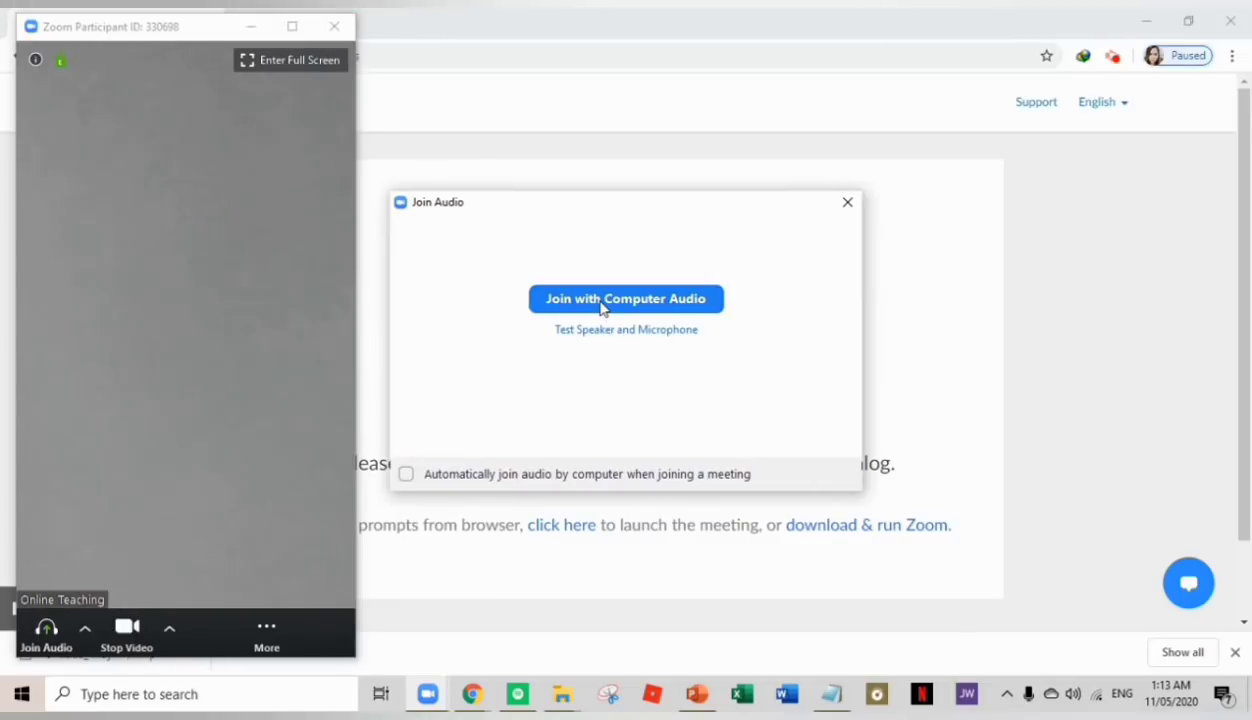
{"action": "left_click", "coordinate": [598, 303]}
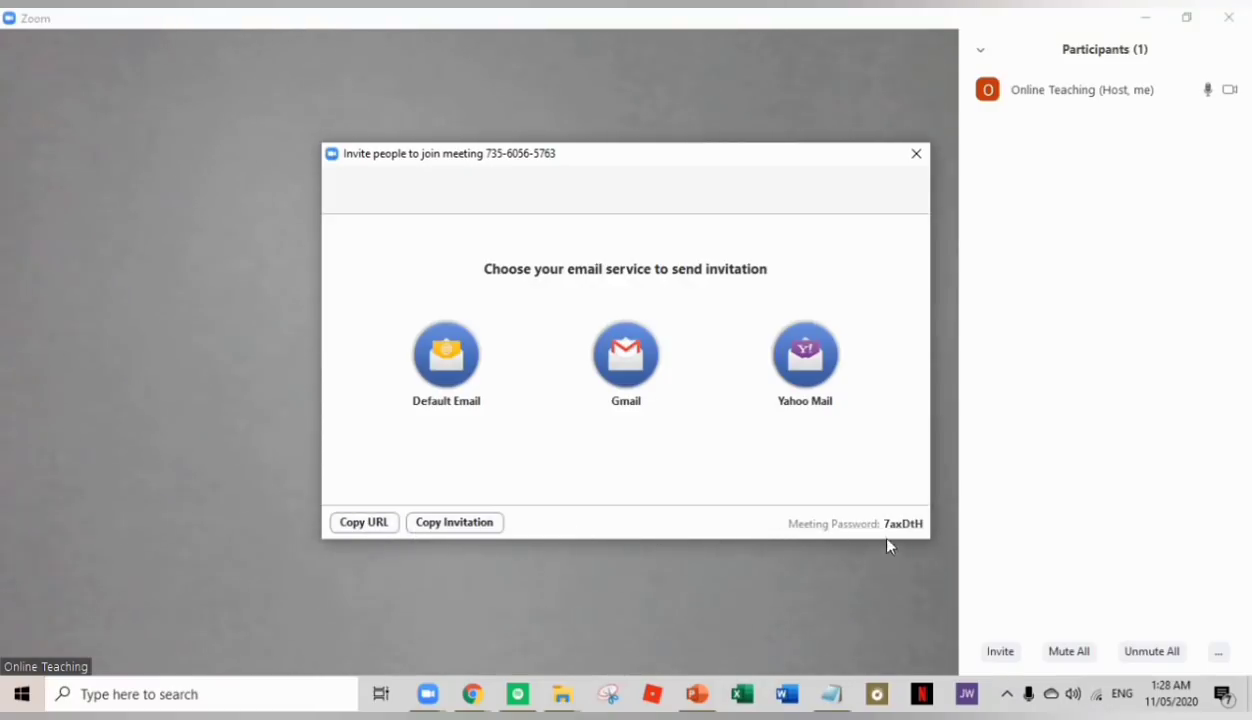
{"action": "mouse_move", "coordinate": [880, 540]}
{"action": "left_click", "coordinate": [366, 521]}
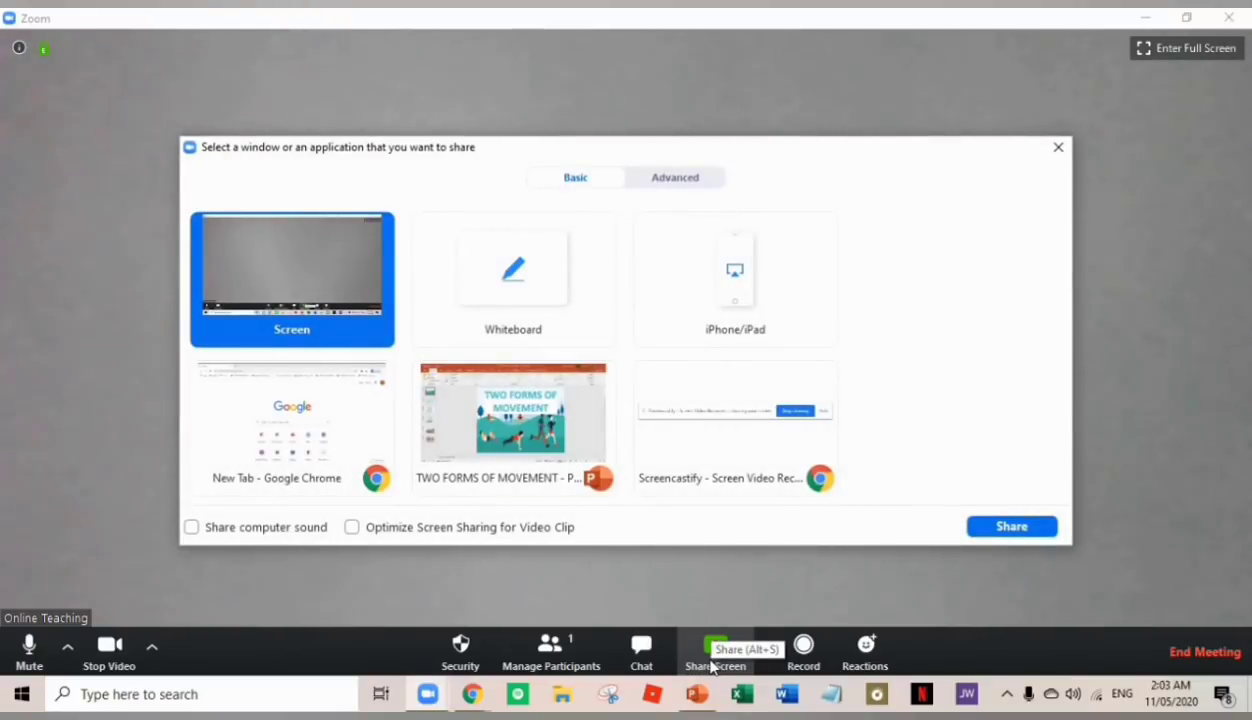
Share the TWO FORMS OF MOVEMENT presentation window and annotate the first slide's title with a rectangle outline around it.
{"action": "left_click", "coordinate": [519, 438]}
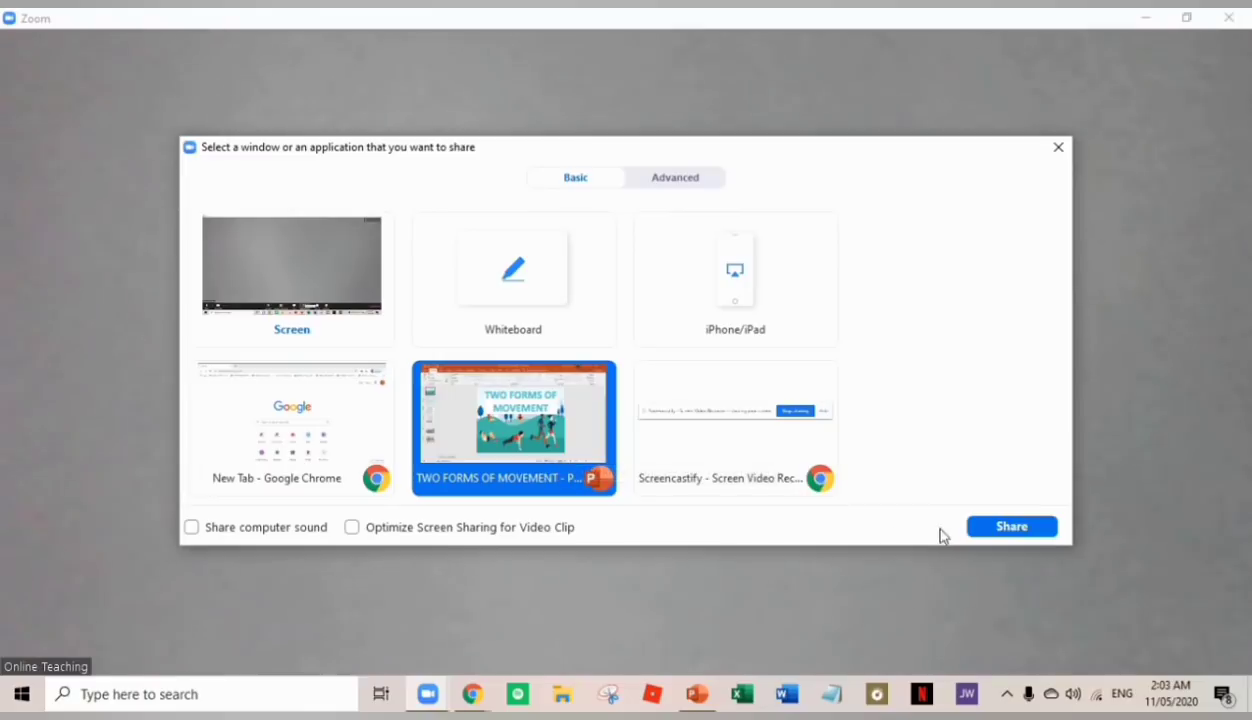
{"action": "left_click", "coordinate": [1012, 527]}
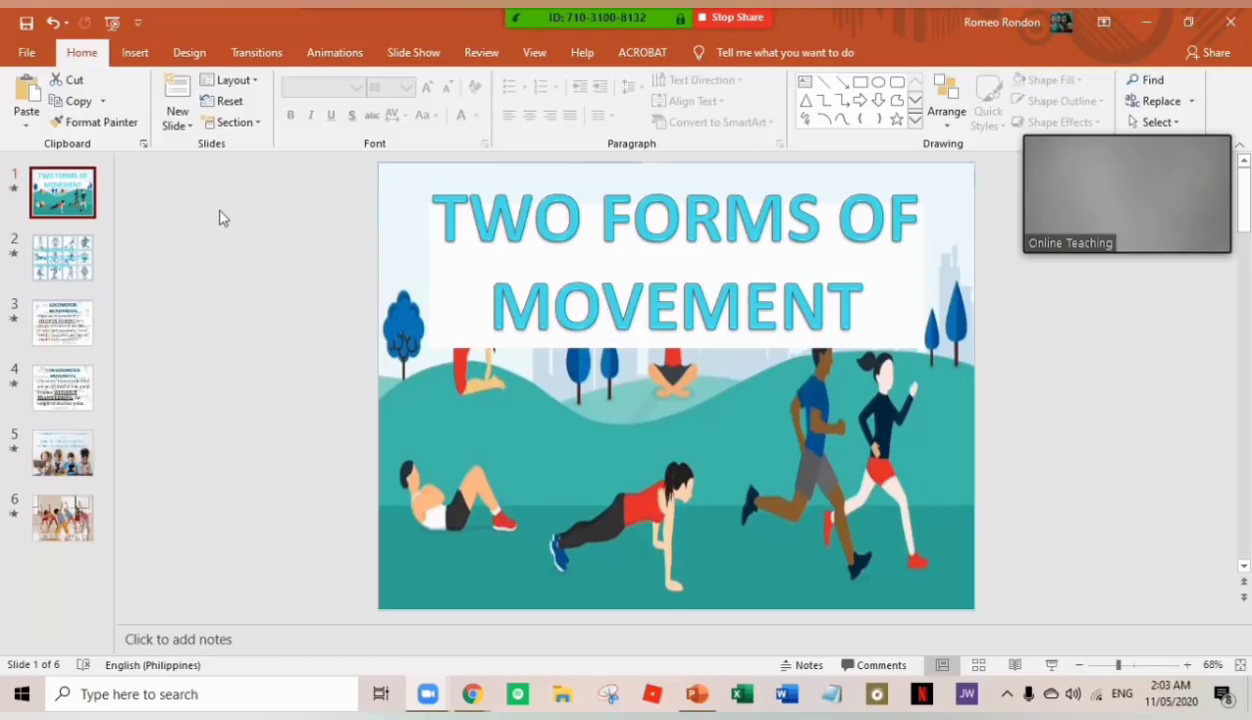
{"action": "mouse_move", "coordinate": [738, 13]}
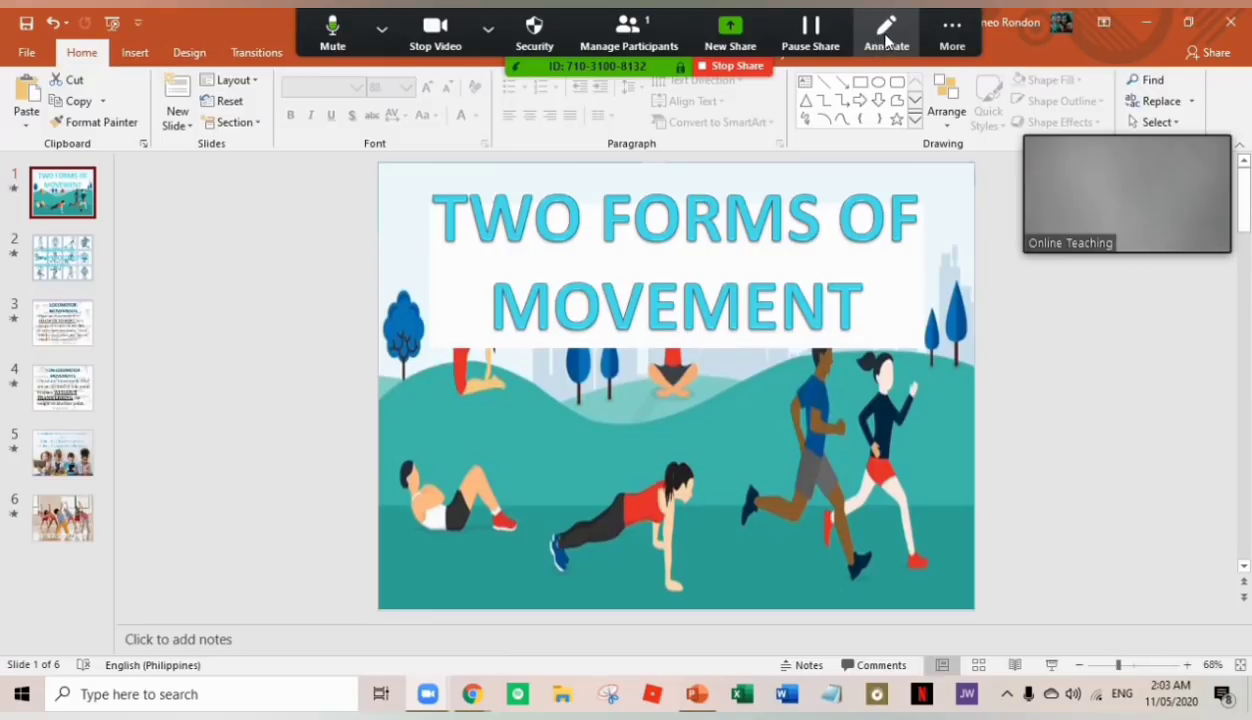
{"action": "left_click", "coordinate": [883, 40]}
{"action": "left_click", "coordinate": [490, 110]}
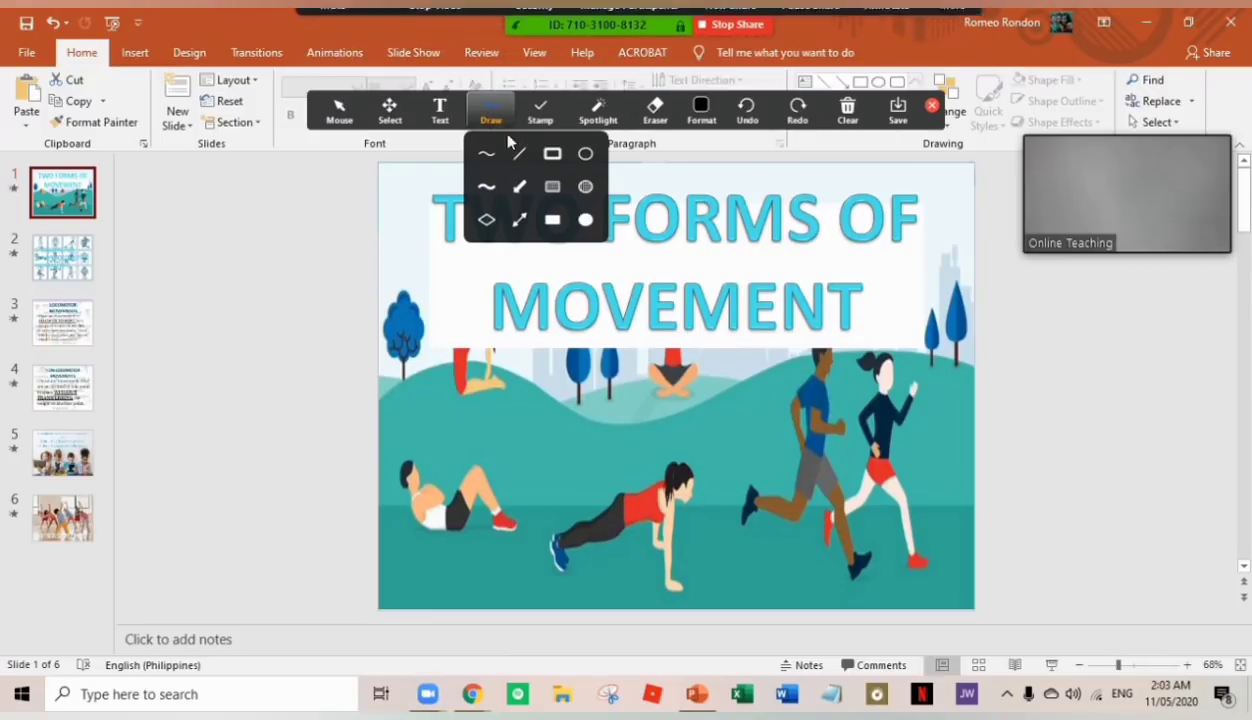
{"action": "left_click", "coordinate": [553, 155]}
{"action": "mouse_move", "coordinate": [405, 176]}
{"action": "left_mouse_down"}
{"action": "mouse_move", "coordinate": [447, 252]}
{"action": "mouse_move", "coordinate": [876, 409]}
{"action": "mouse_move", "coordinate": [936, 351]}
{"action": "left_mouse_up"}
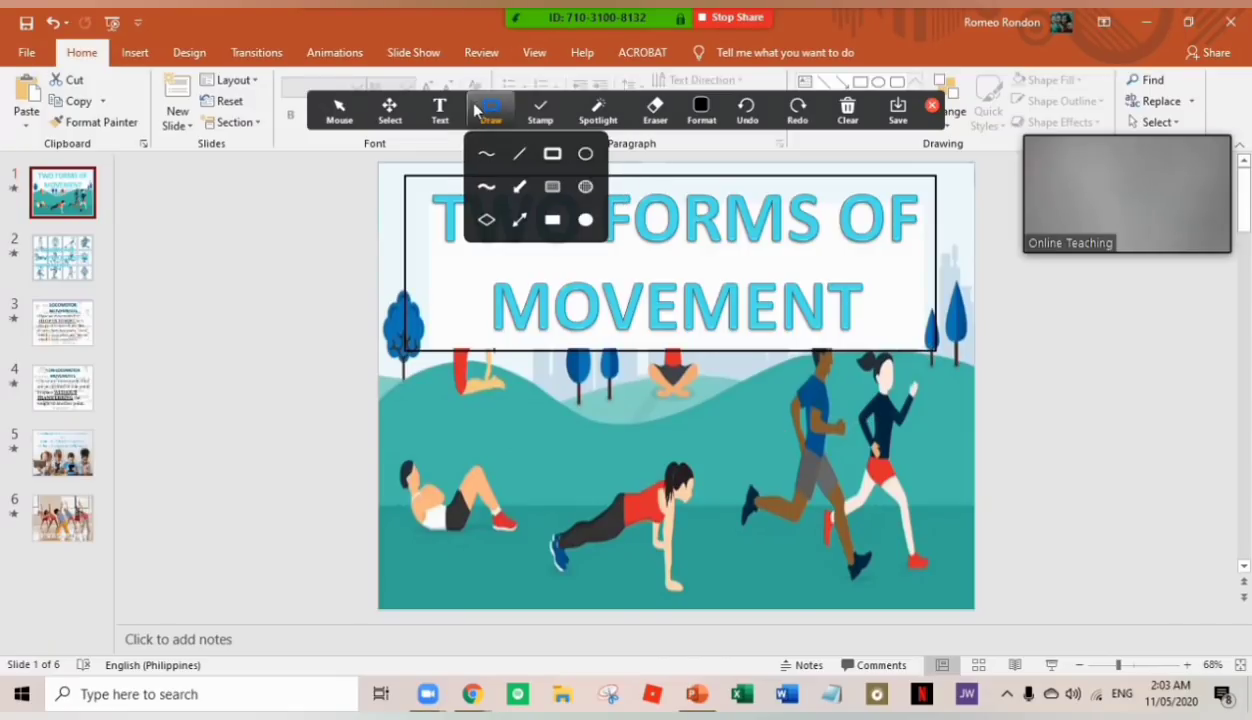
Turn on the Spotlight annotation tool and point at the title and picture on the first slide.
{"action": "left_click", "coordinate": [440, 112]}
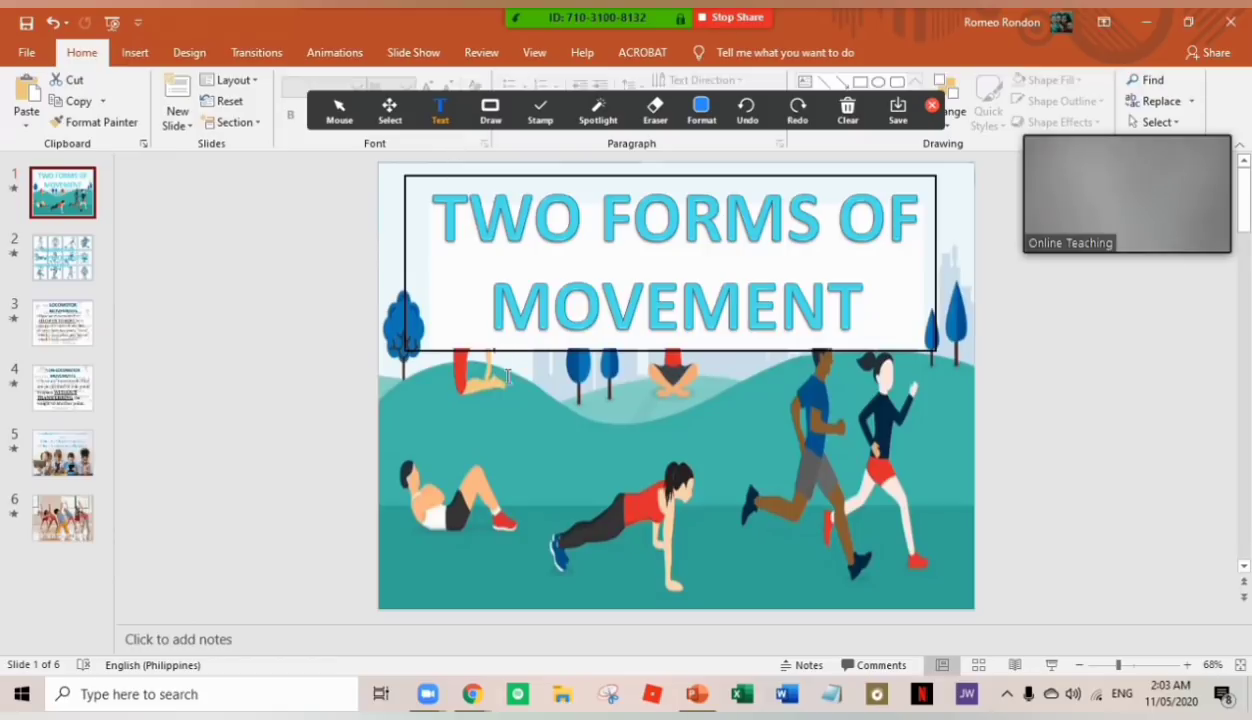
{"action": "mouse_move", "coordinate": [590, 117]}
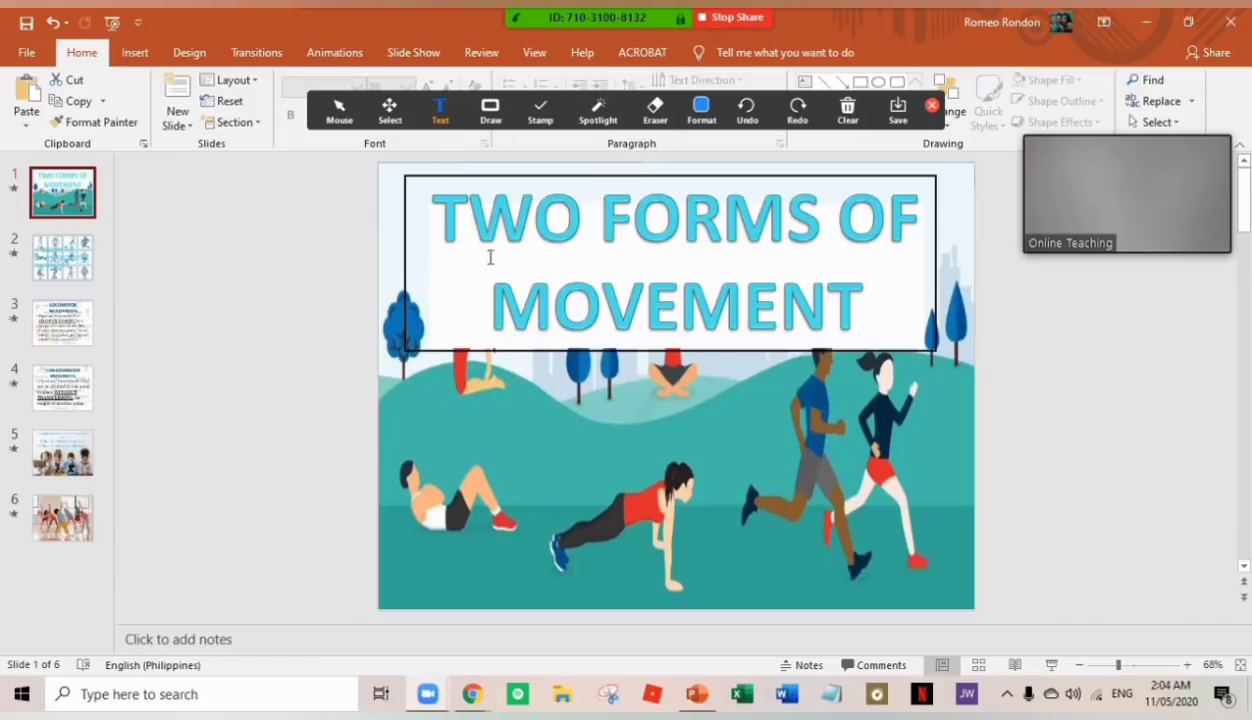
{"action": "left_click", "coordinate": [598, 112]}
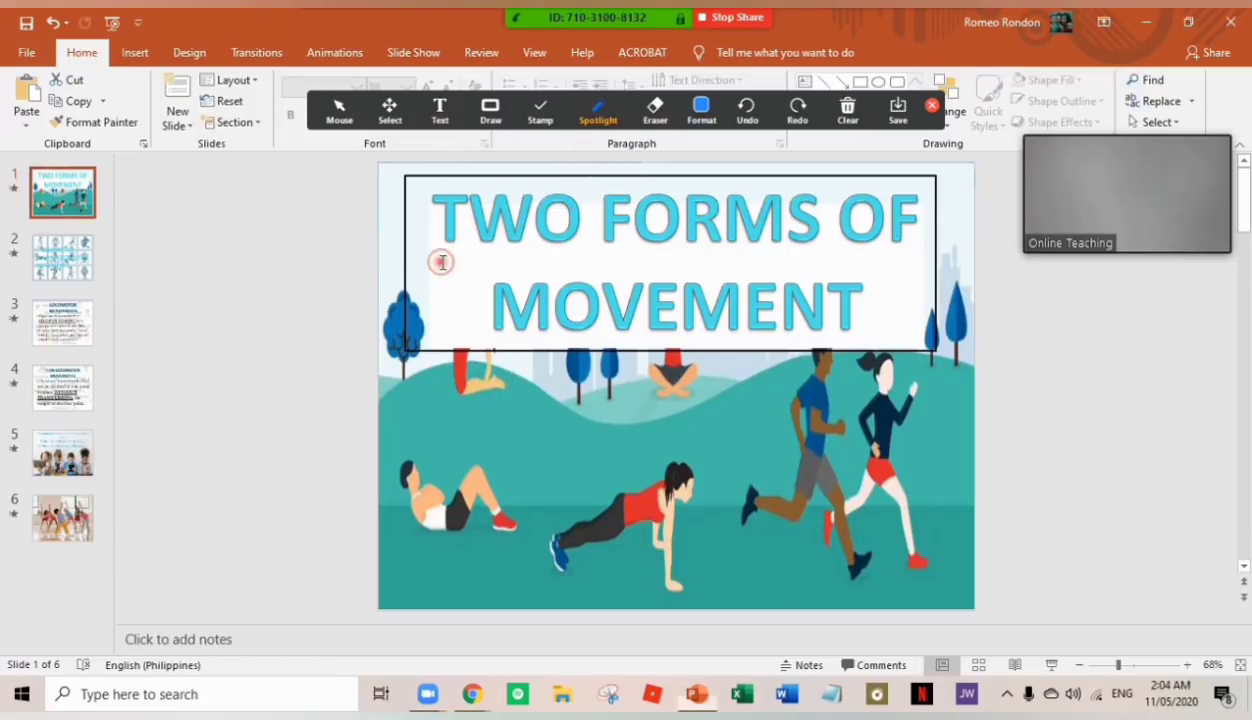
{"action": "left_click", "coordinate": [494, 264]}
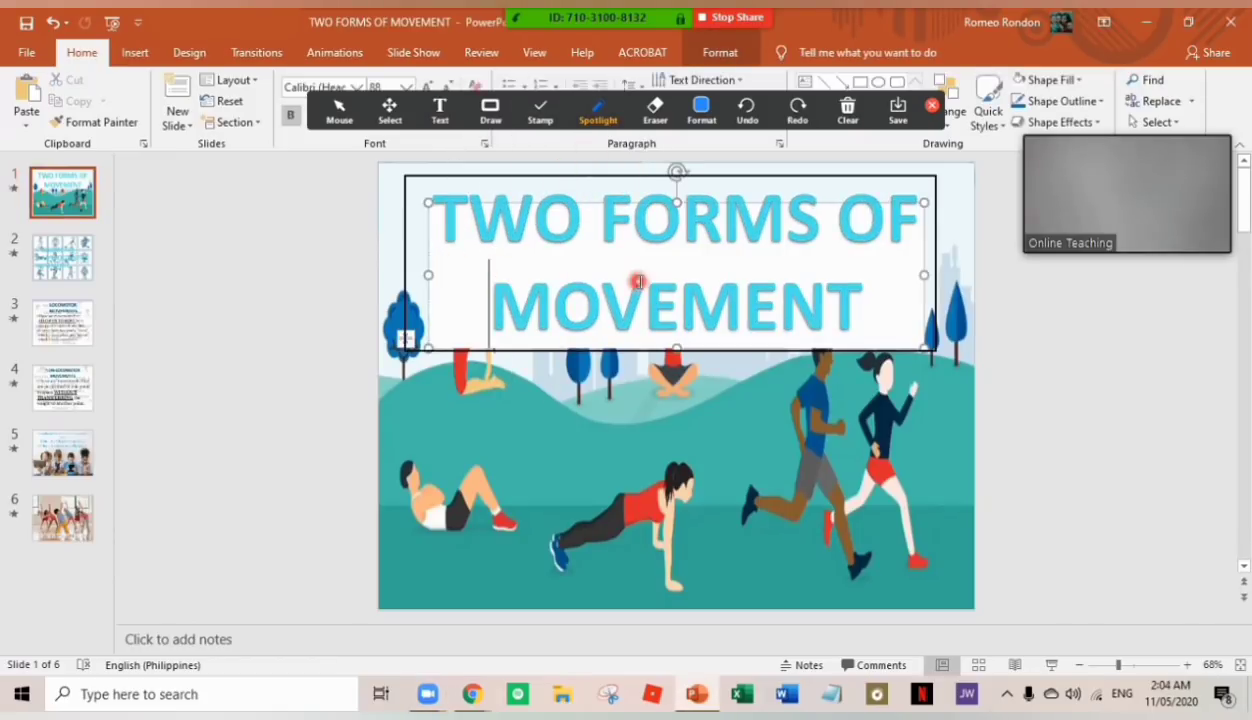
{"action": "left_click", "coordinate": [620, 392]}
Go through slides 2 to 6 of the shared presentation, and return to slides 2 and 3.
{"action": "left_click", "coordinate": [55, 252]}
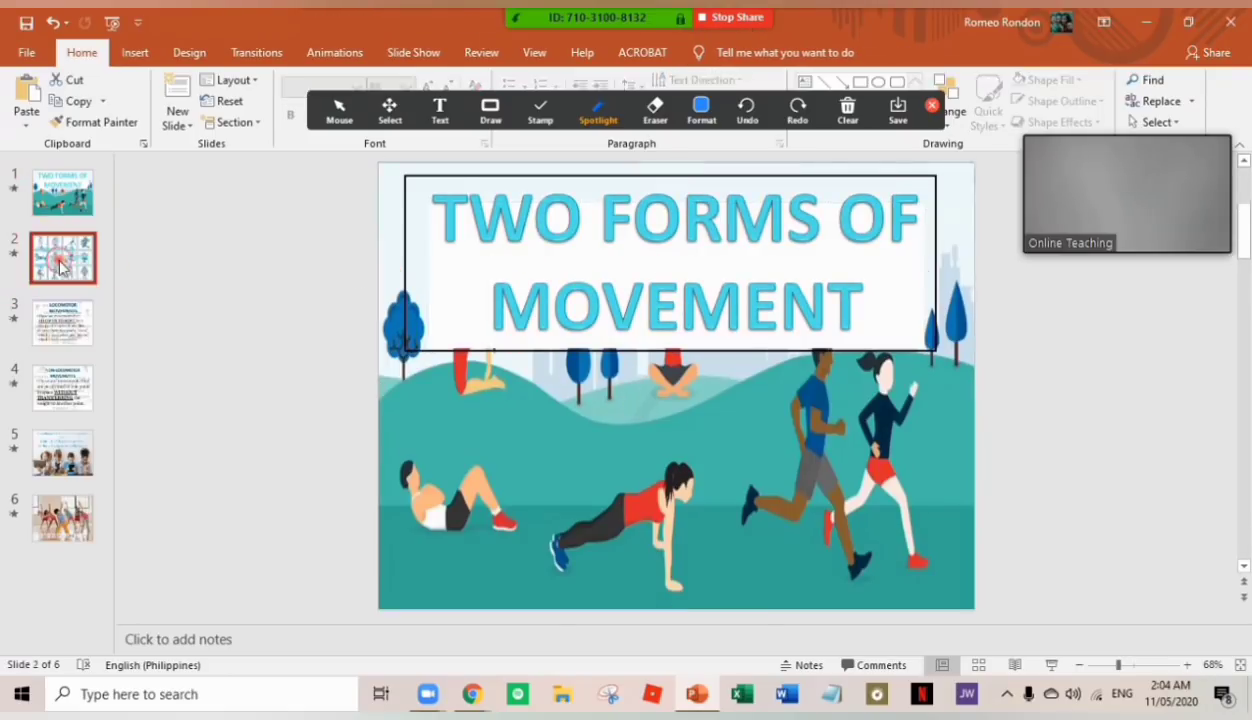
{"action": "left_click", "coordinate": [55, 322]}
{"action": "left_click", "coordinate": [64, 374]}
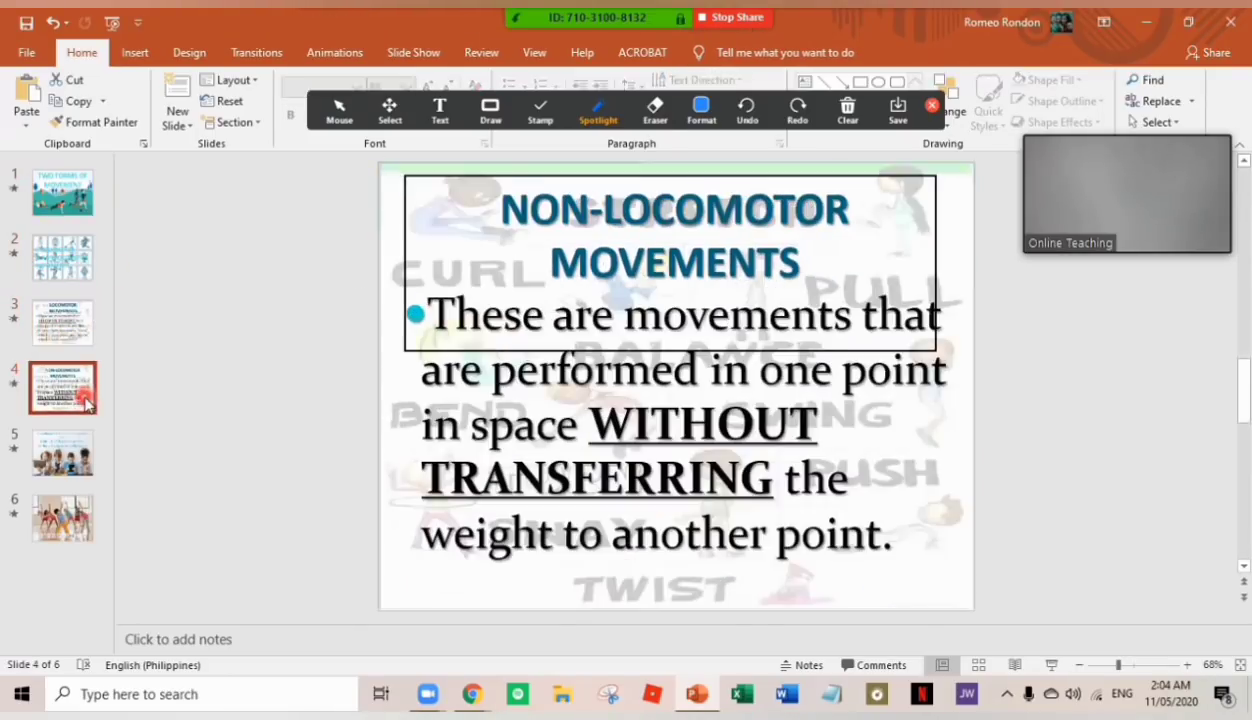
{"action": "left_click", "coordinate": [66, 445]}
{"action": "left_click", "coordinate": [73, 510]}
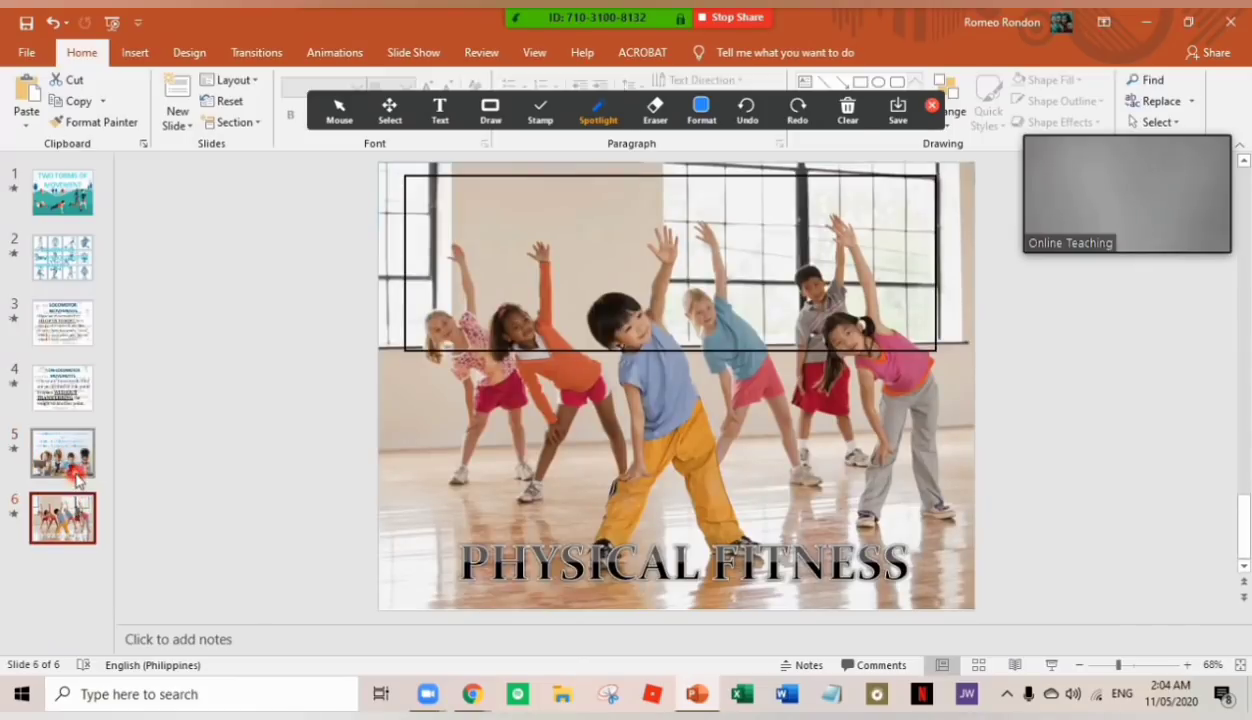
{"action": "left_click", "coordinate": [62, 270]}
{"action": "left_click", "coordinate": [62, 322]}
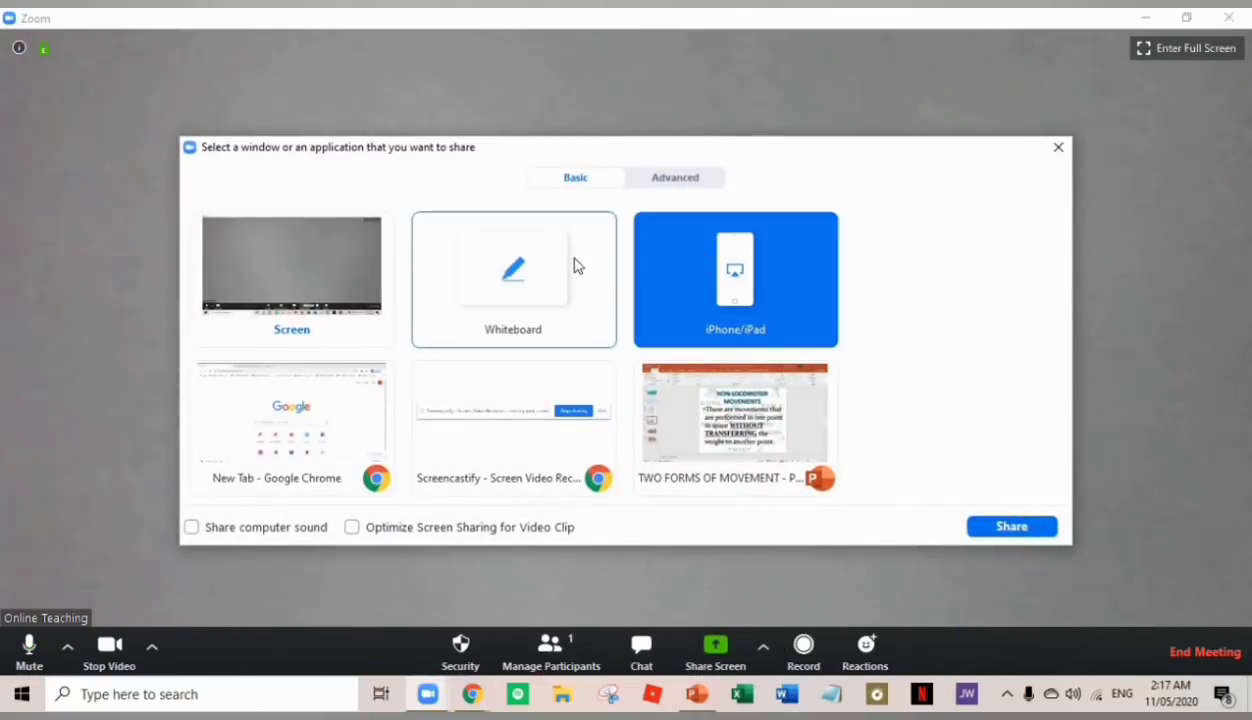
Share a whiteboard in the meeting and add the text "ax bjbqe" to it.
{"action": "left_click", "coordinate": [556, 281]}
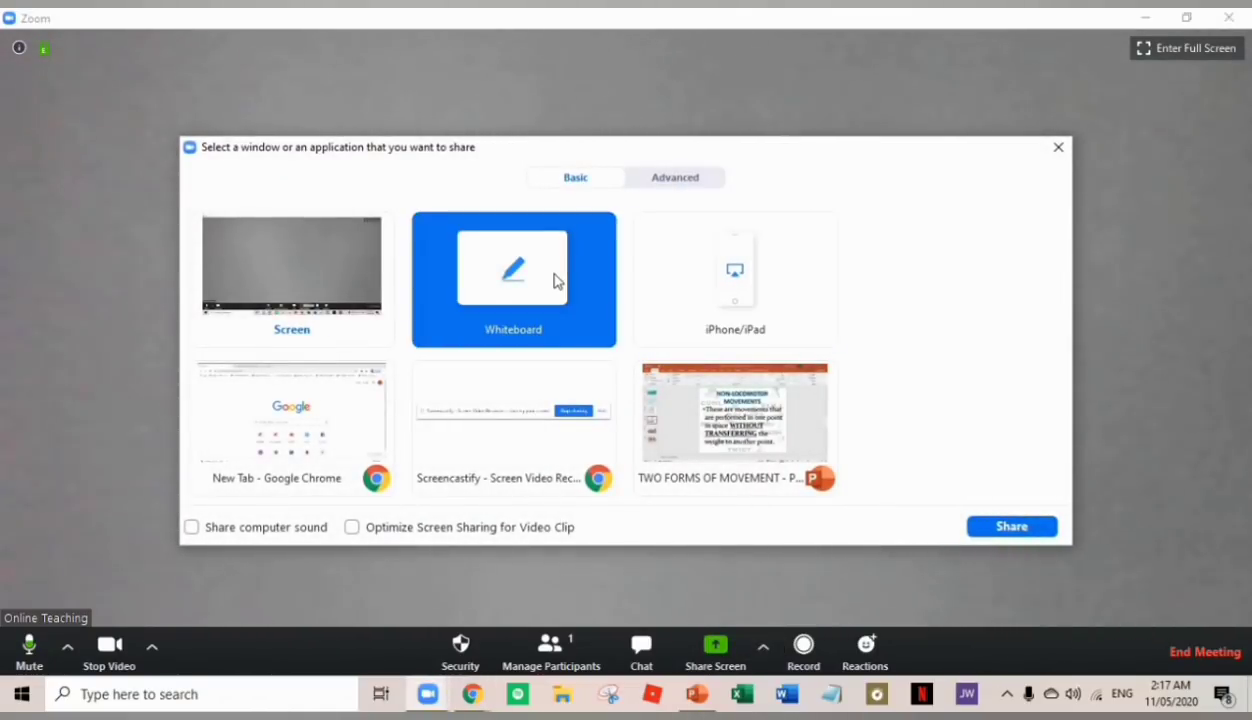
{"action": "left_click", "coordinate": [1008, 533]}
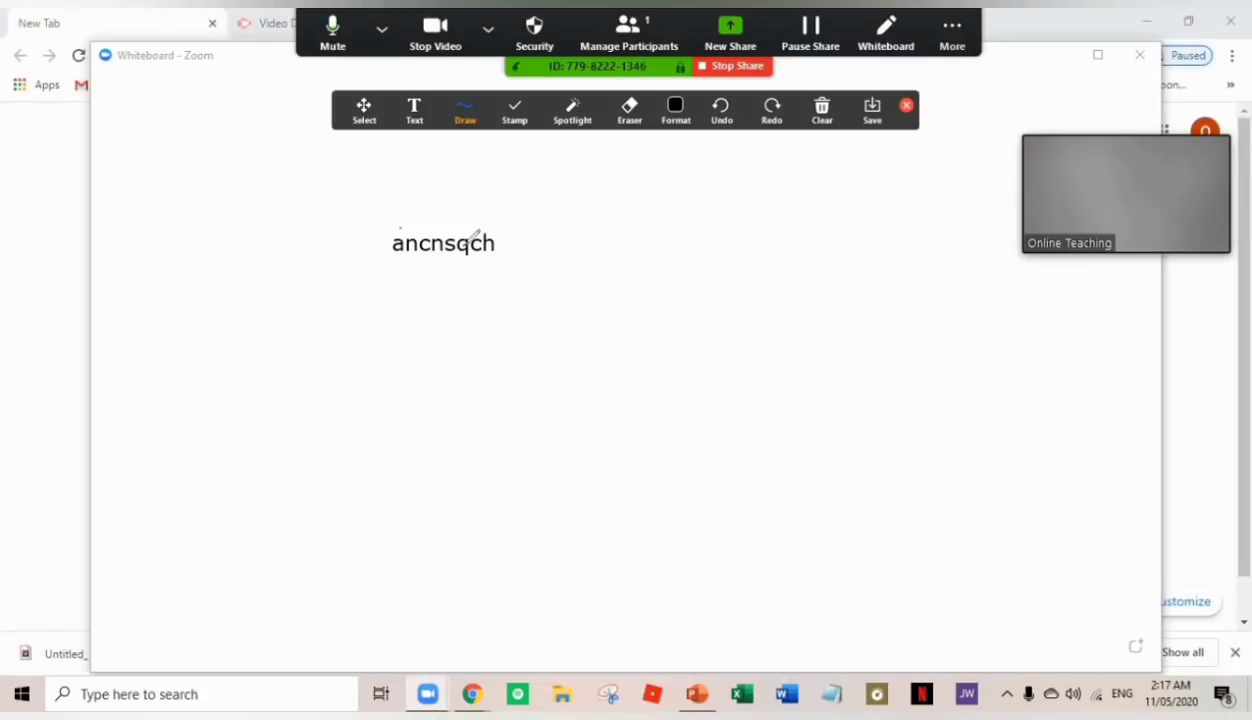
{"action": "left_click", "coordinate": [411, 106]}
{"action": "left_click", "coordinate": [519, 263]}
{"action": "type", "text": "ax bjbq"}
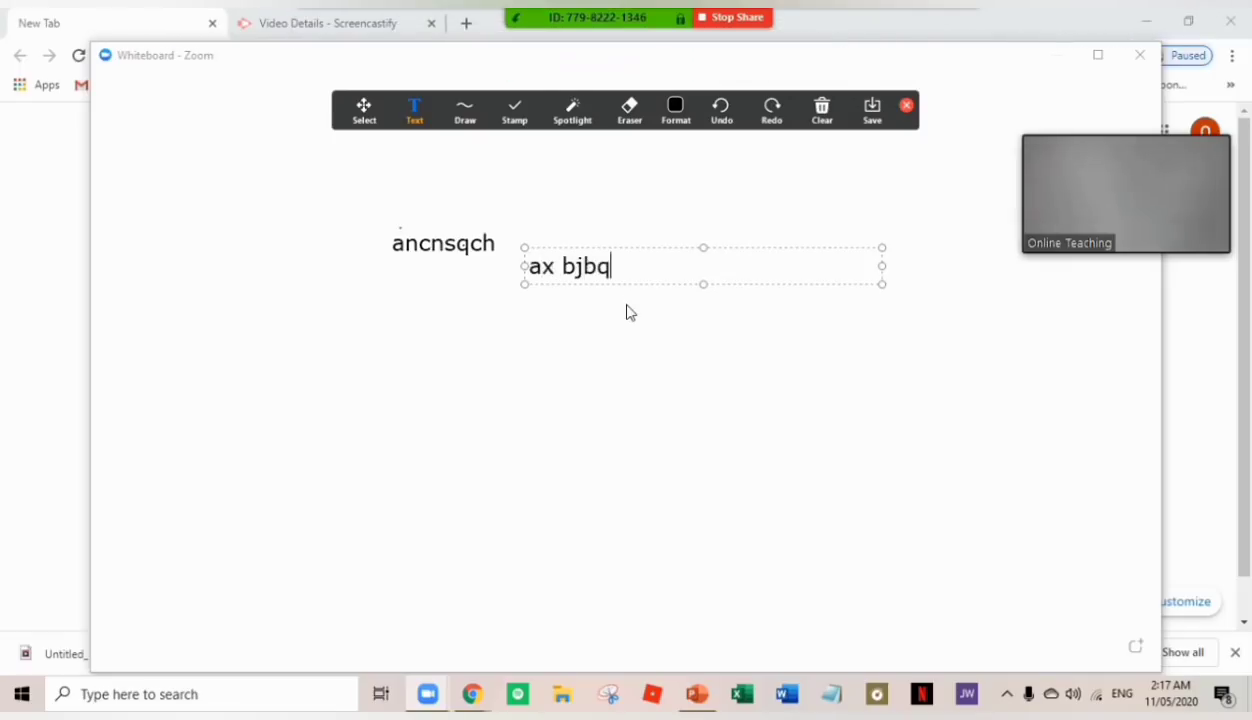
{"action": "type", "text": "e"}
Draw a freehand diagonal stroke on the whiteboard above the "ax bjbqe" text.
{"action": "left_click", "coordinate": [464, 110]}
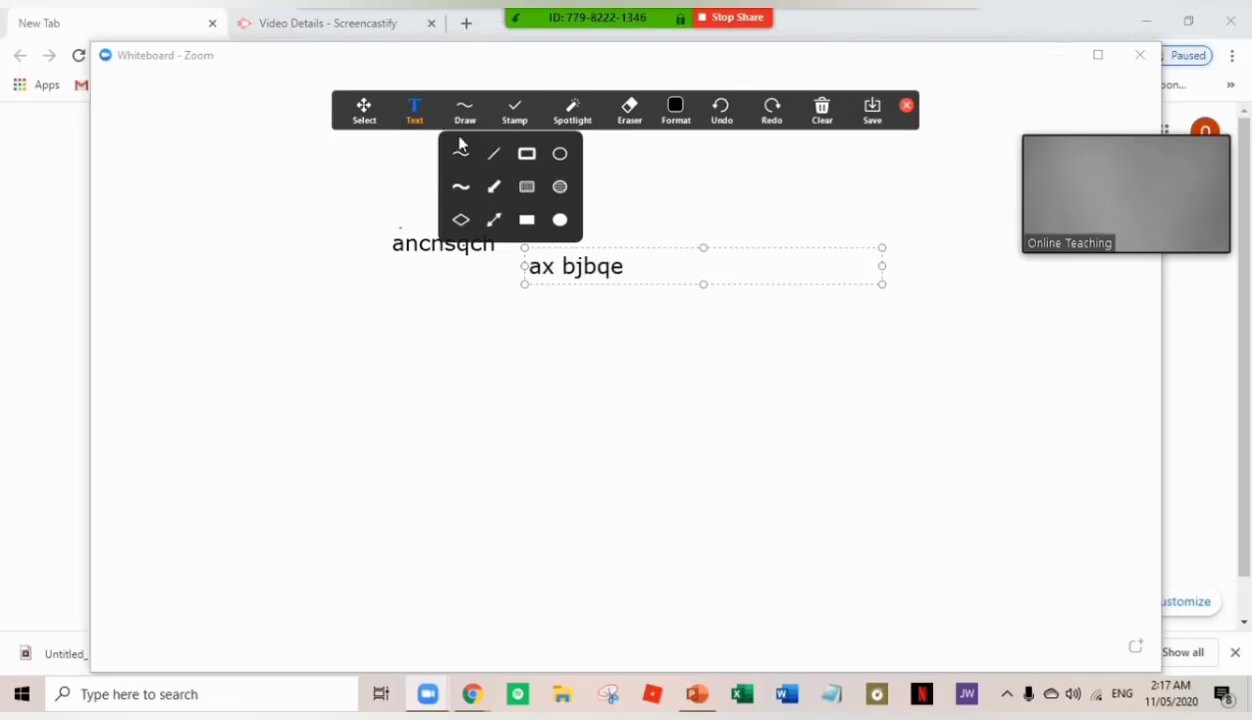
{"action": "left_click", "coordinate": [459, 145]}
{"action": "left_click_drag", "start_coordinate": [601, 168], "coordinate": [686, 238]}
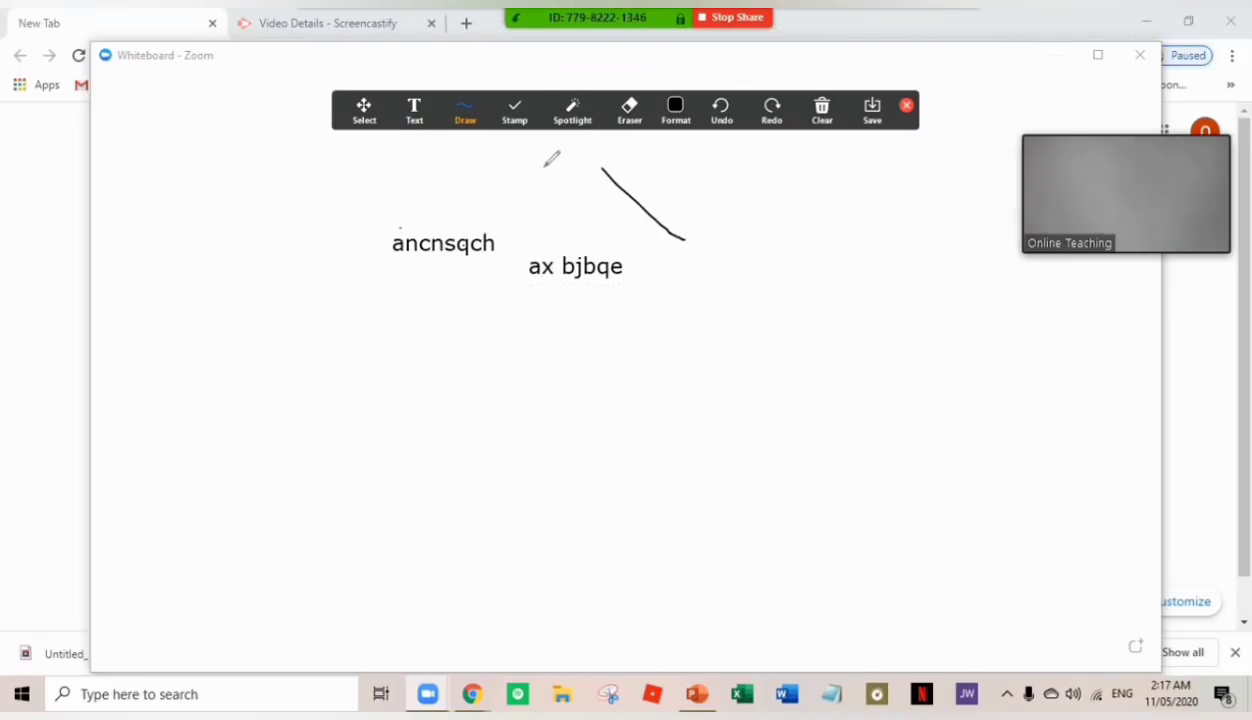
{"action": "left_click", "coordinate": [466, 118]}
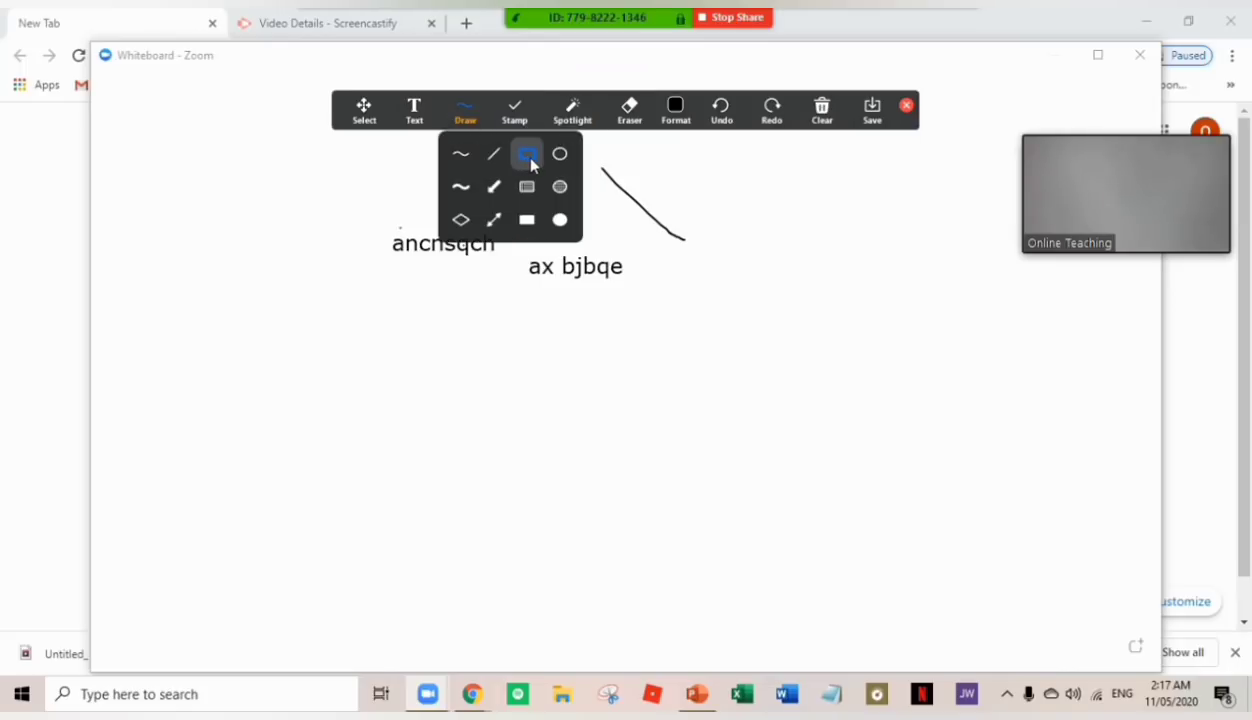
{"action": "left_click", "coordinate": [529, 157]}
{"action": "mouse_move", "coordinate": [505, 118]}
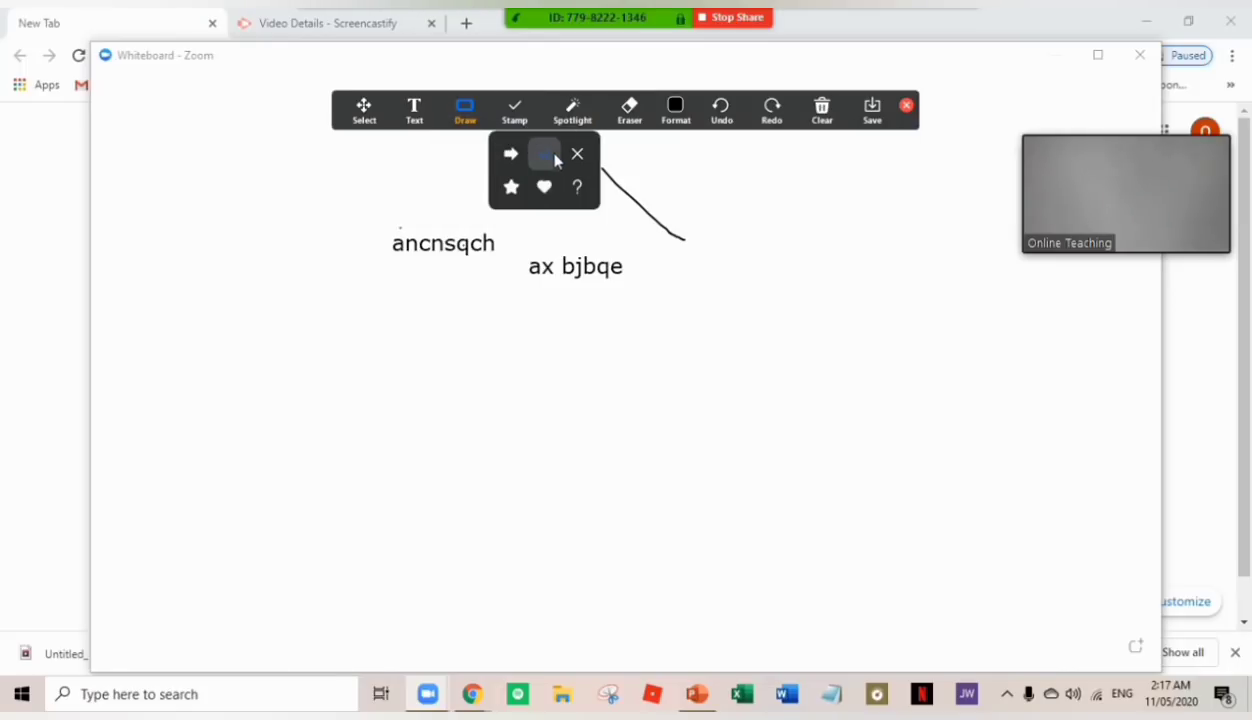
Choose the Eraser and clear only your own drawings from the whiteboard.
{"action": "left_click", "coordinate": [621, 116]}
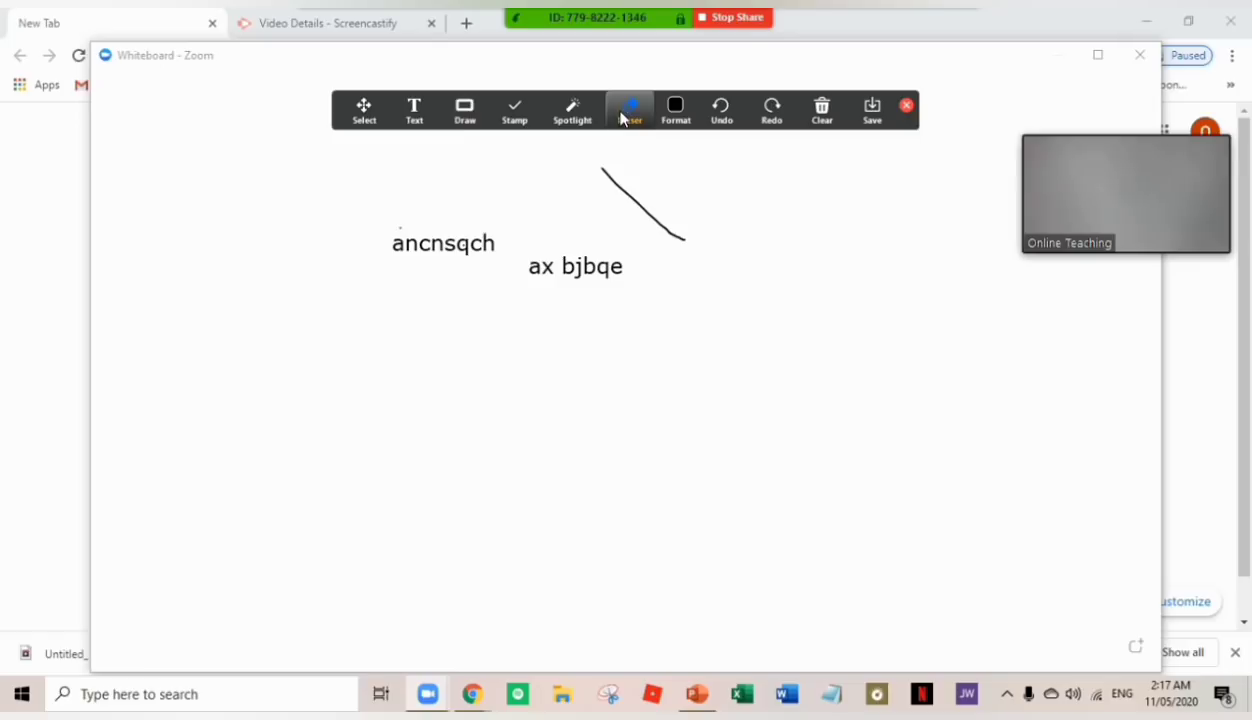
{"action": "mouse_move", "coordinate": [828, 128]}
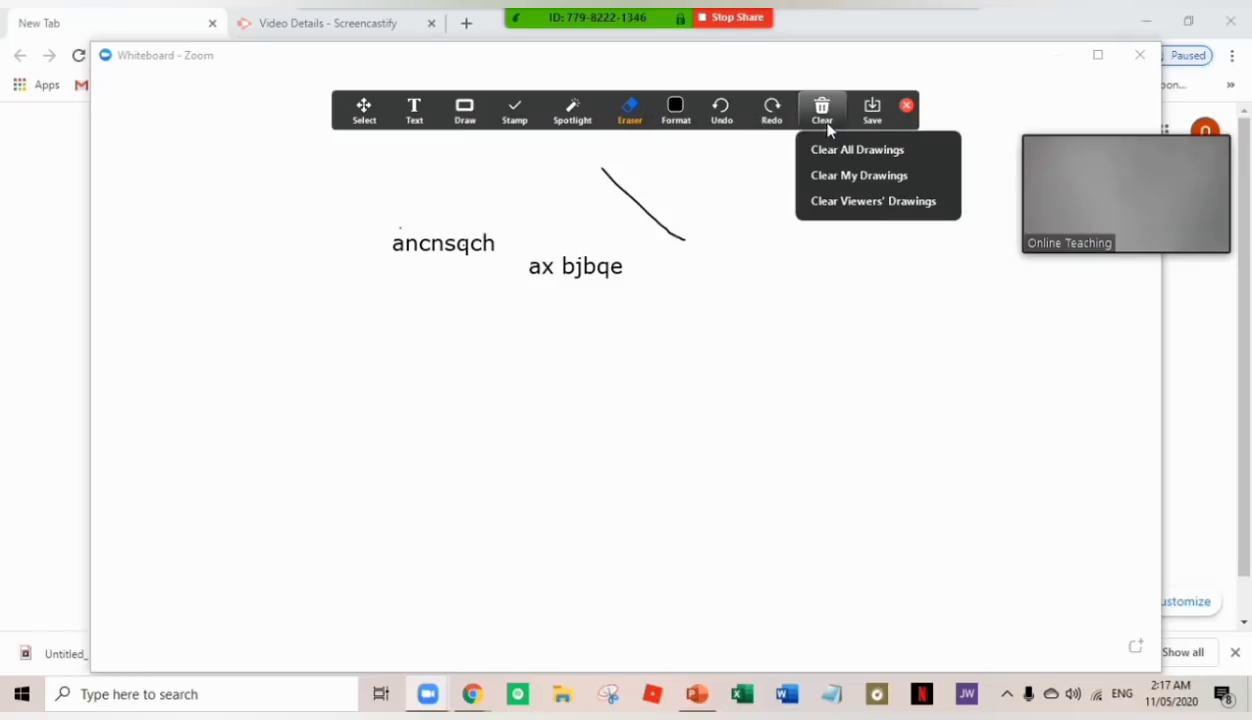
{"action": "left_click", "coordinate": [834, 180]}
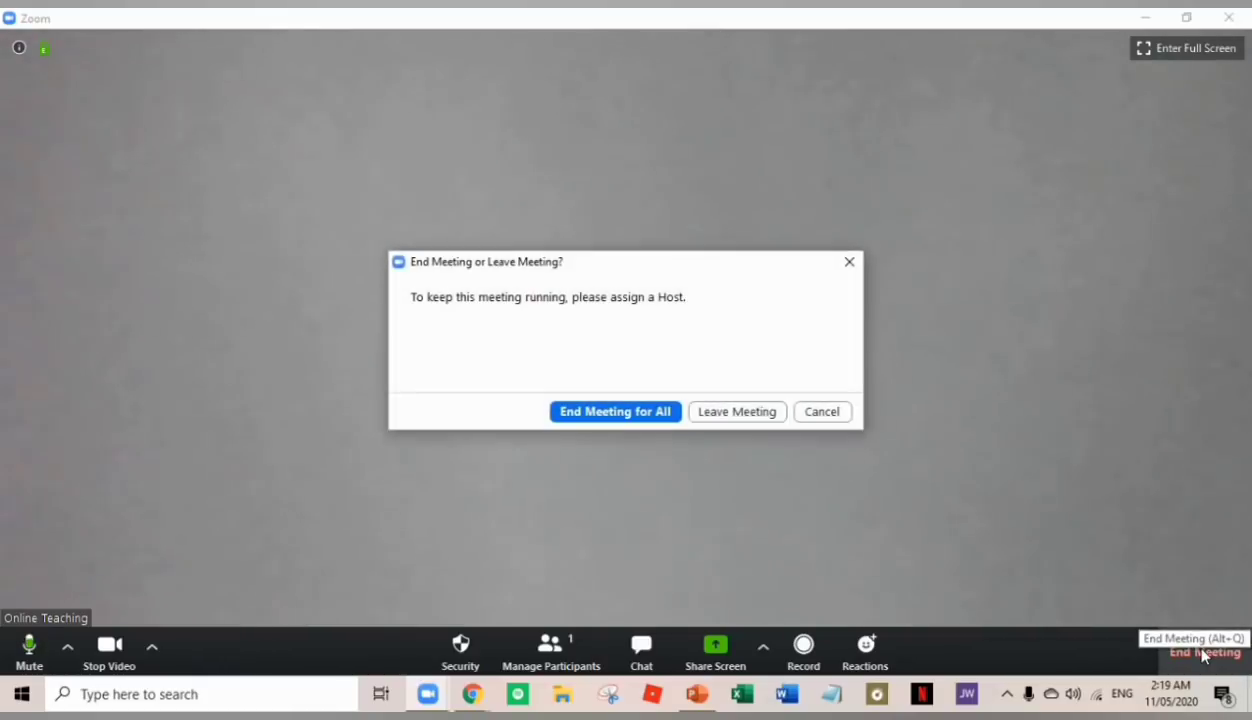
End the meeting for all participants.
{"action": "left_click", "coordinate": [646, 415]}
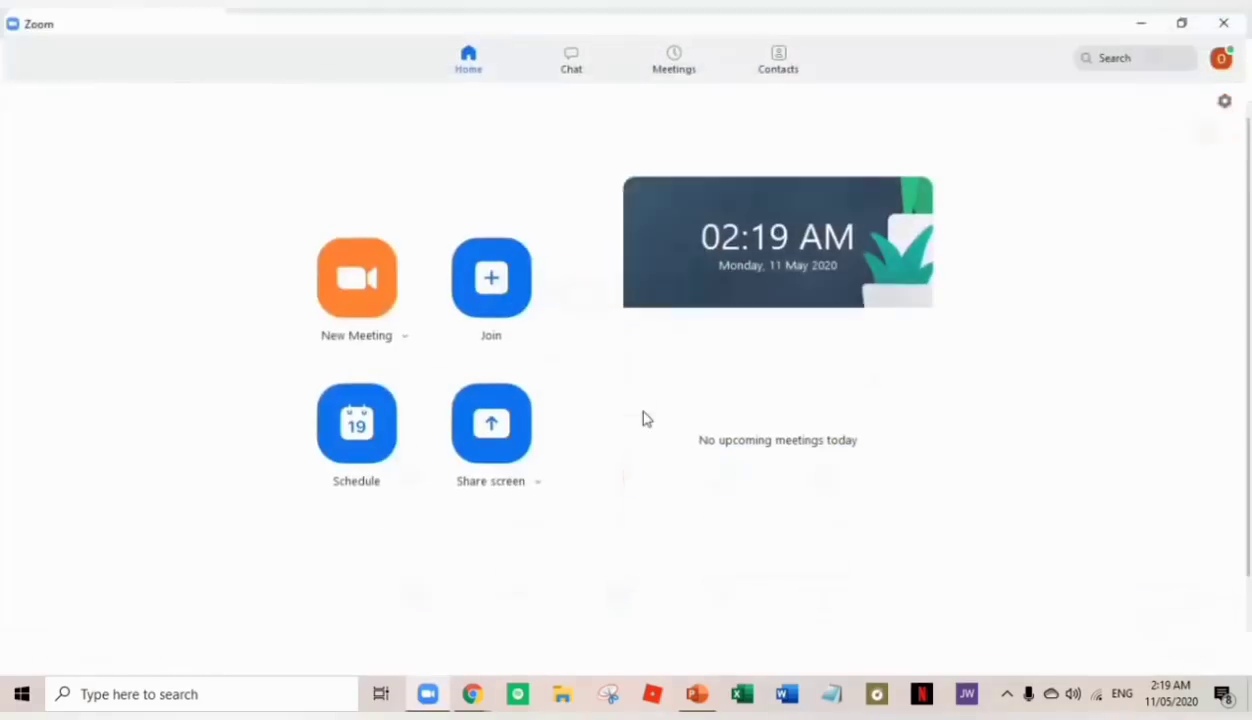